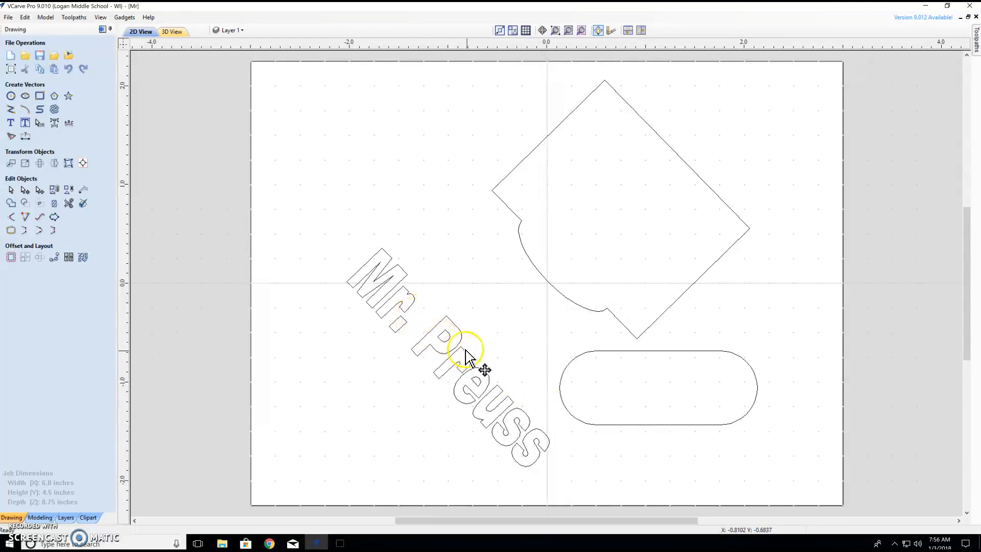
- Show the toolpath operations, open the tool database and reposition its window over the drawing
click(102, 30)
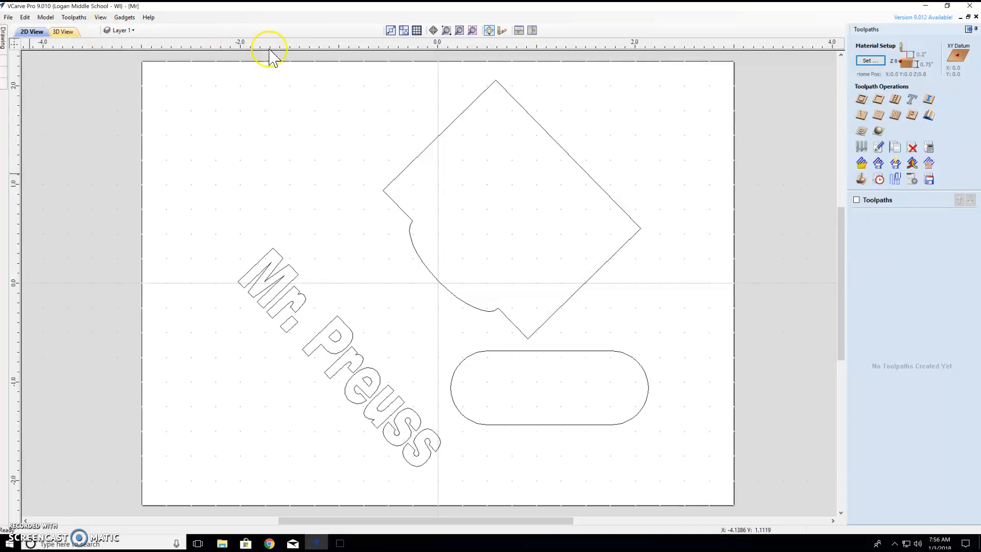
click(862, 148)
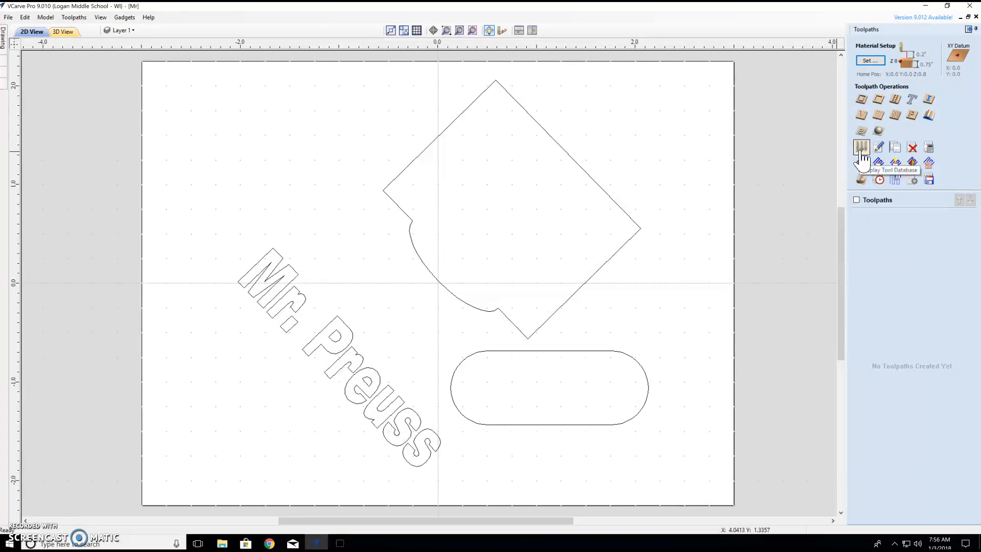
click(861, 150)
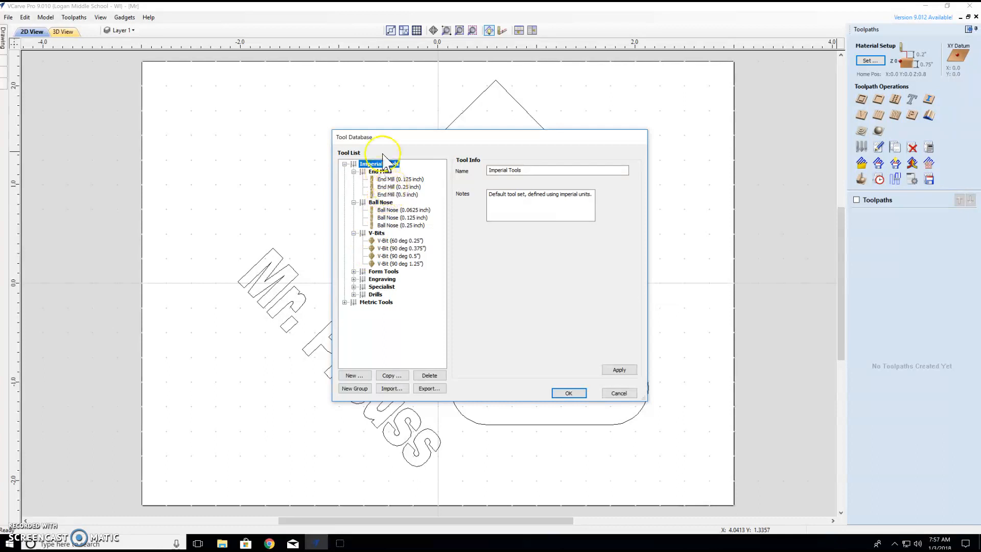
drag(434, 138, 739, 278)
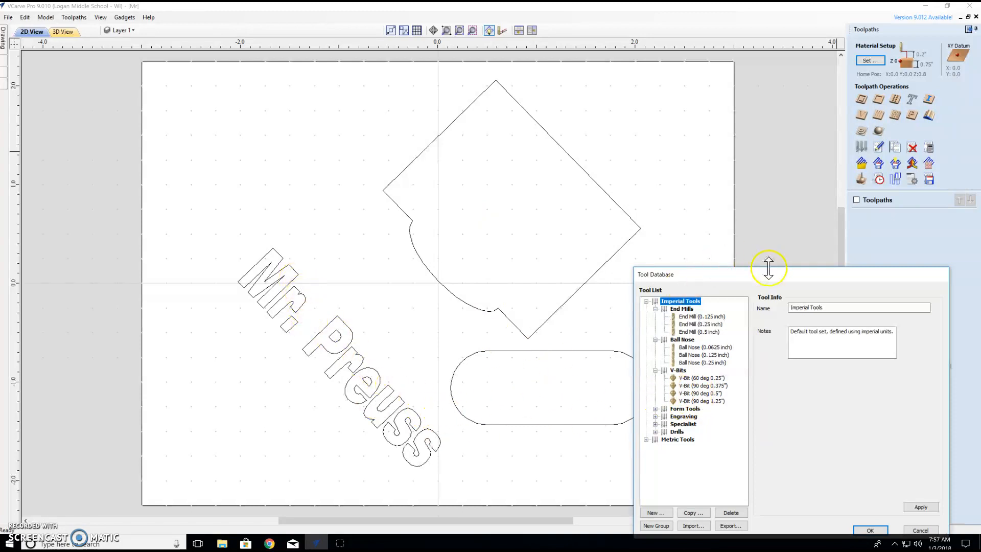
drag(772, 280, 533, 100)
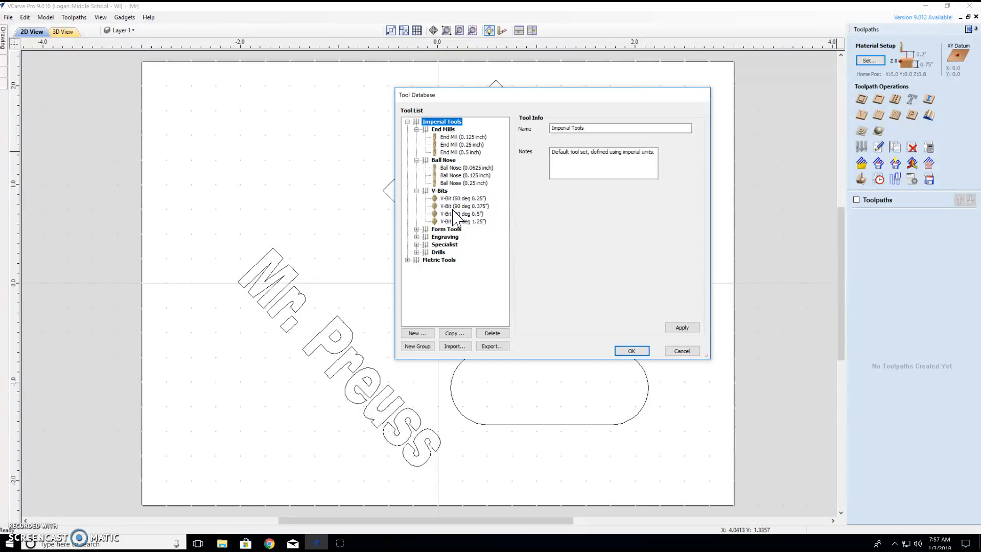
- Delete the End Mill (0.25 inch) from the imperial tool list
click(462, 145)
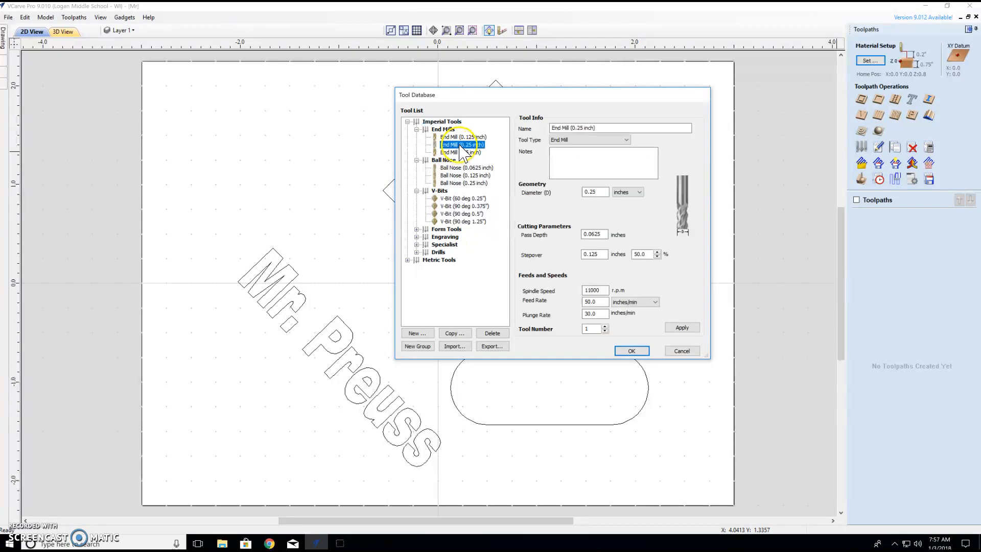
click(492, 333)
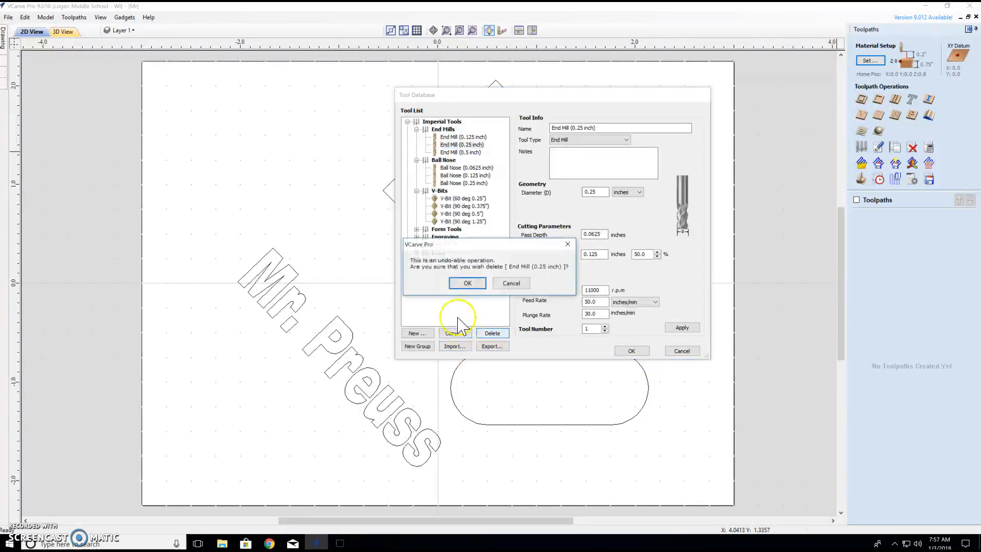
click(467, 282)
- Delete the V-Bit (90 deg 0.375") from the imperial tool list
click(464, 198)
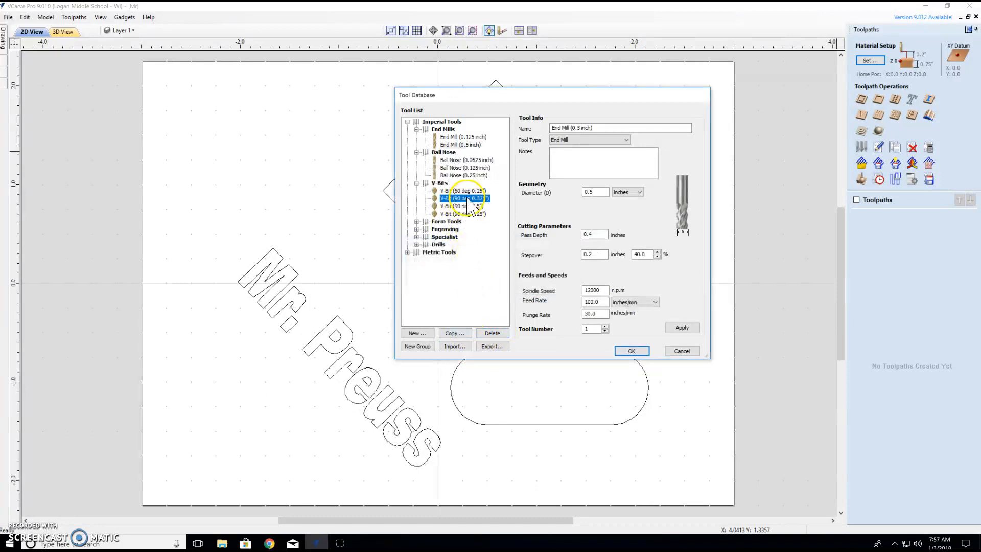
click(492, 333)
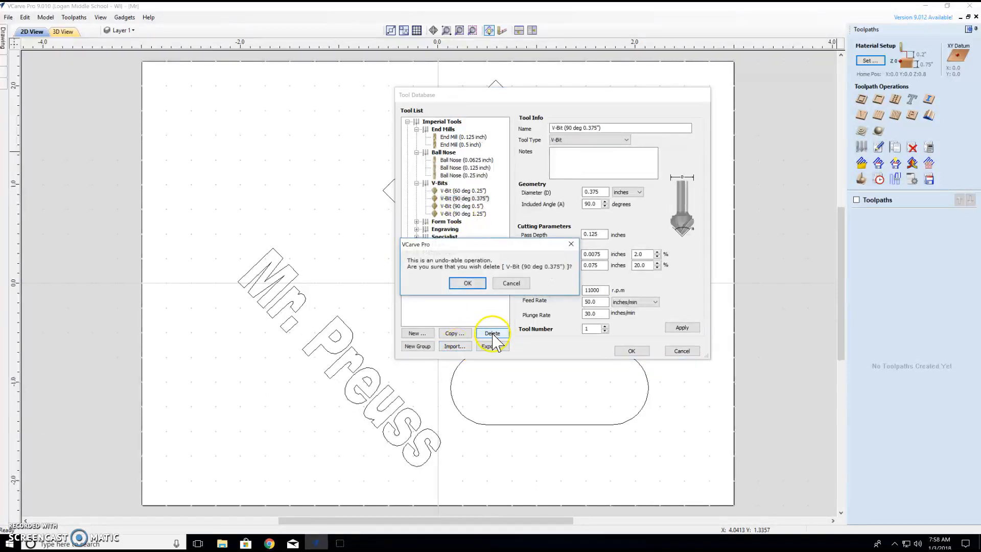
click(467, 282)
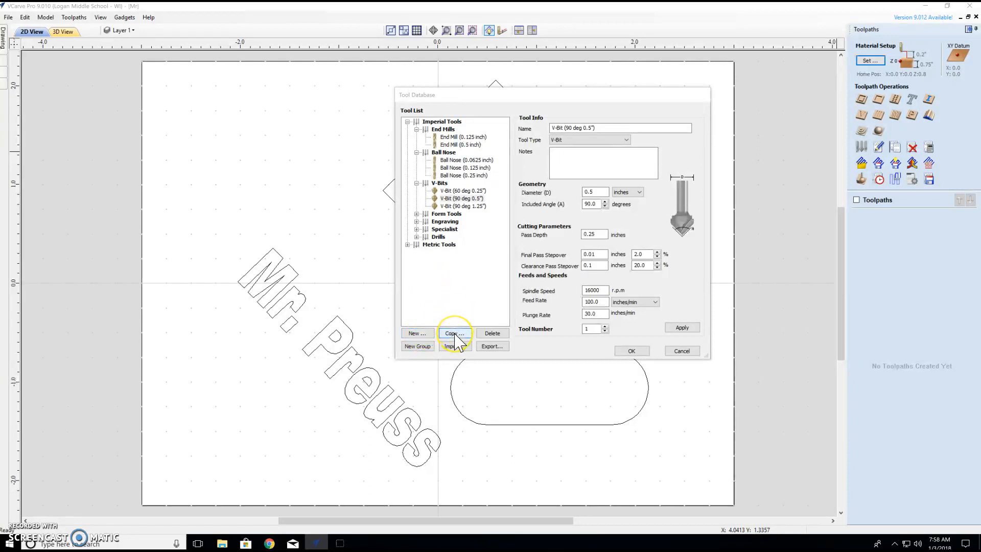
- Duplicate the End Mill (0.125 inch), rename the copy End Mill (0.25 inch) and apply the new name
click(463, 137)
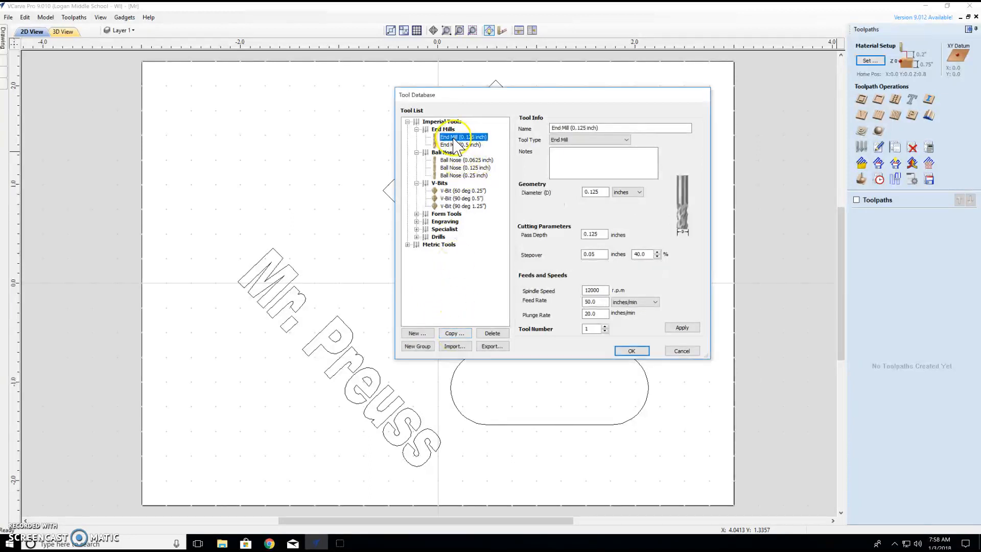
click(454, 334)
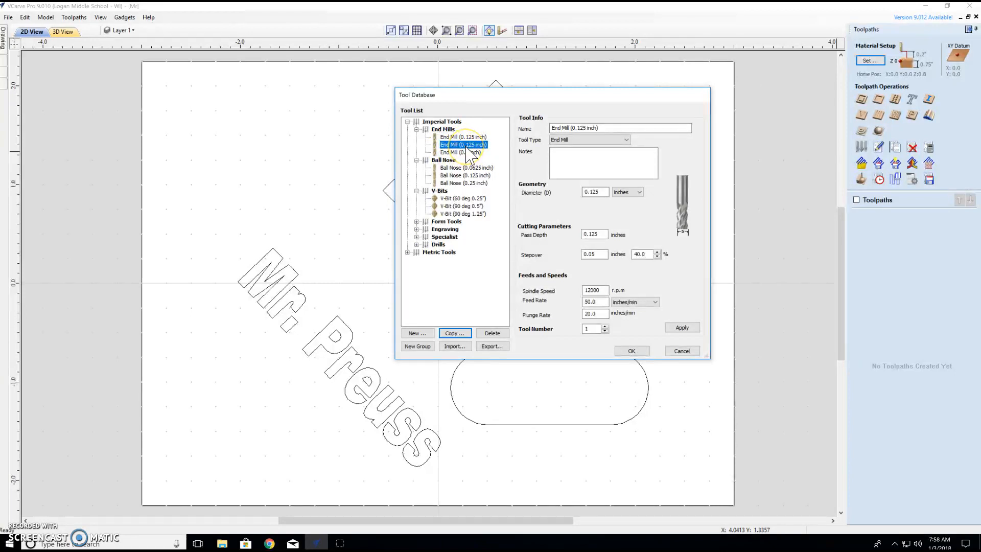
click(554, 127)
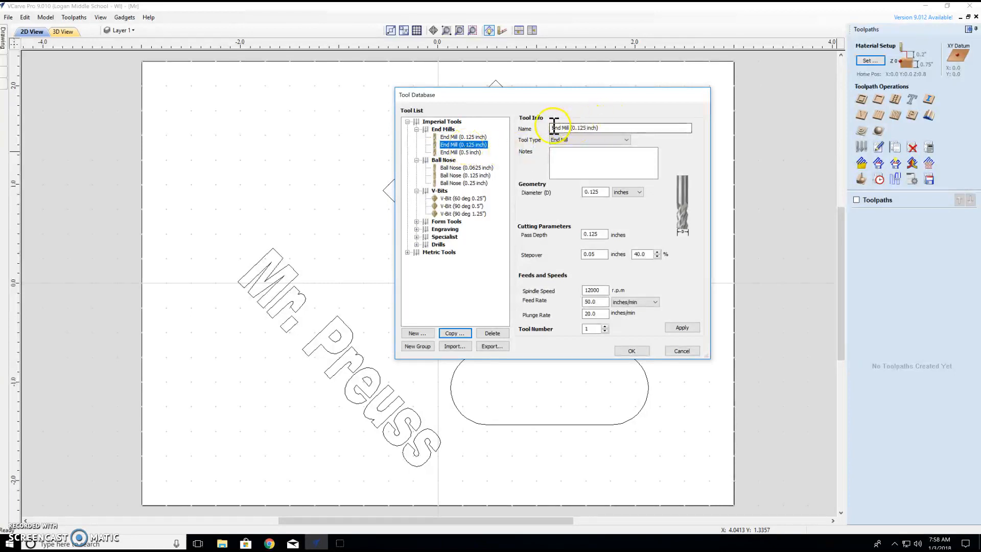
click(583, 128)
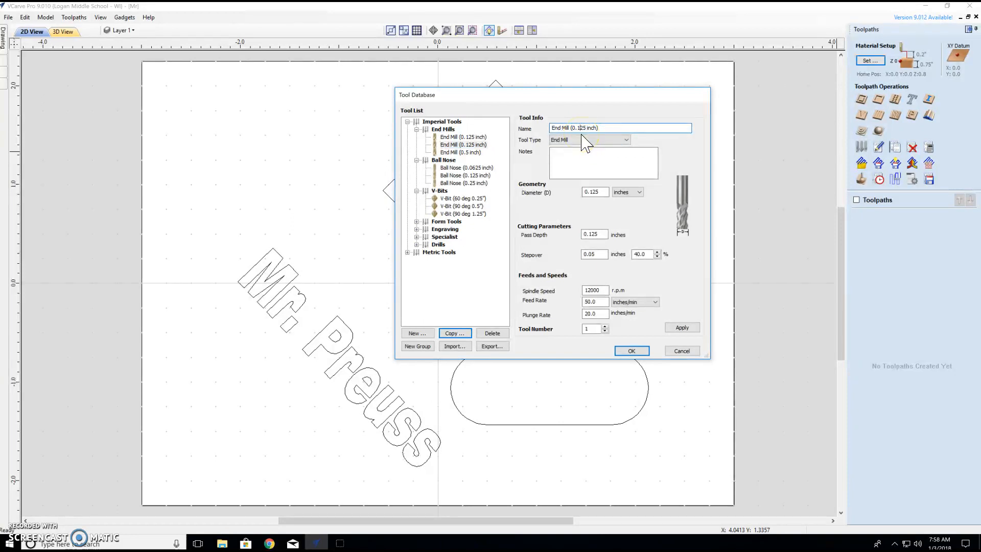
click(603, 125)
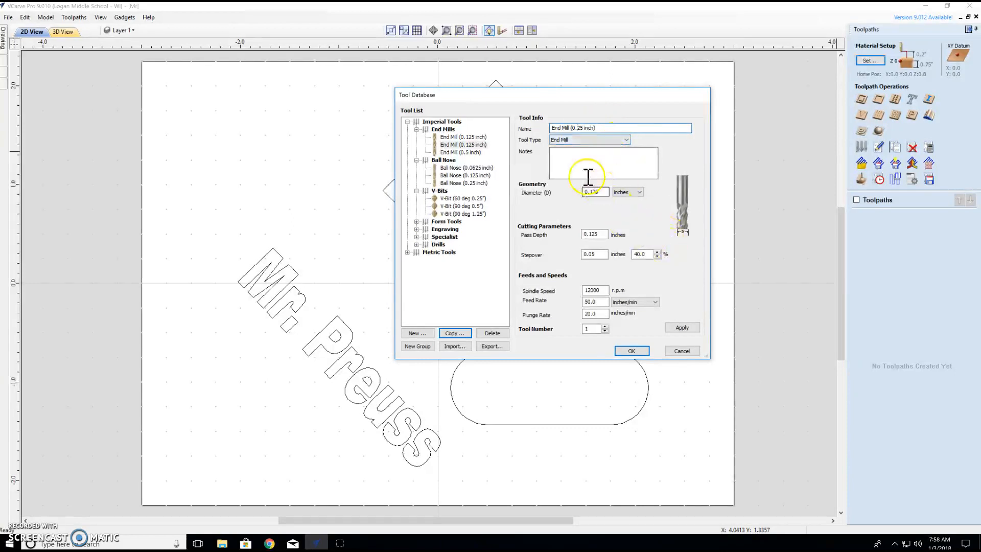
click(683, 328)
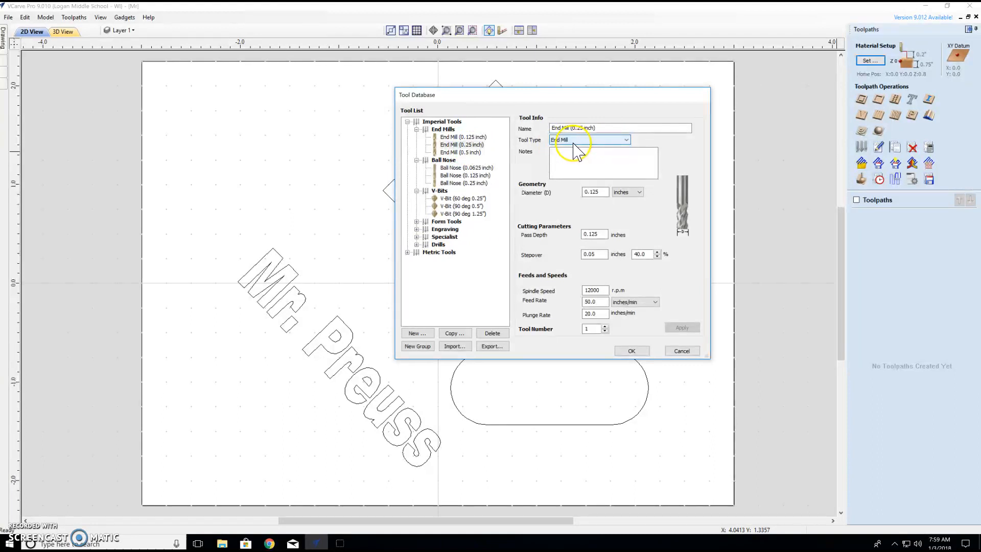
- Set the copied end mill's diameter to 0.25 inches, pass depth to 0.0625 inches and stepover to 0.125 inches
click(595, 193)
key(BackSpace)
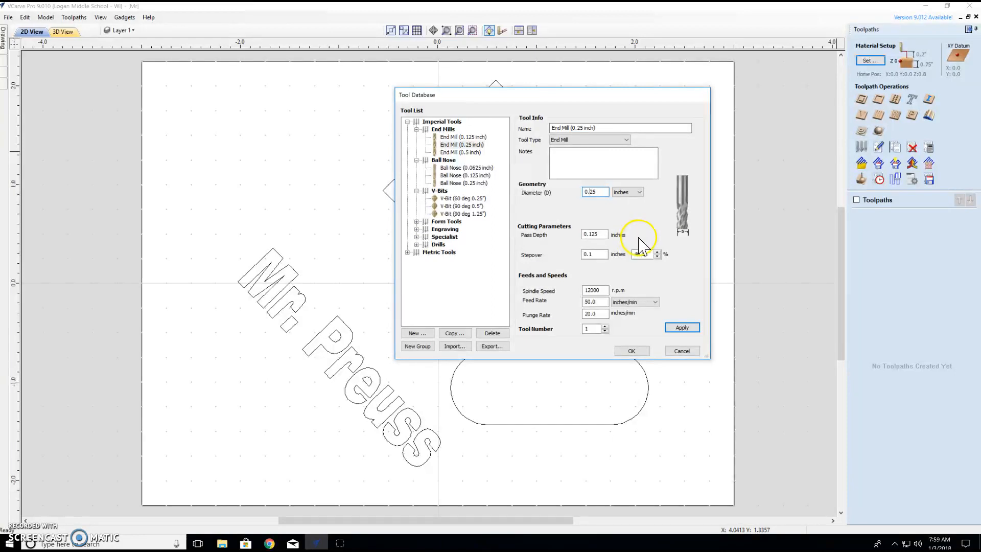
click(586, 233)
click(602, 234)
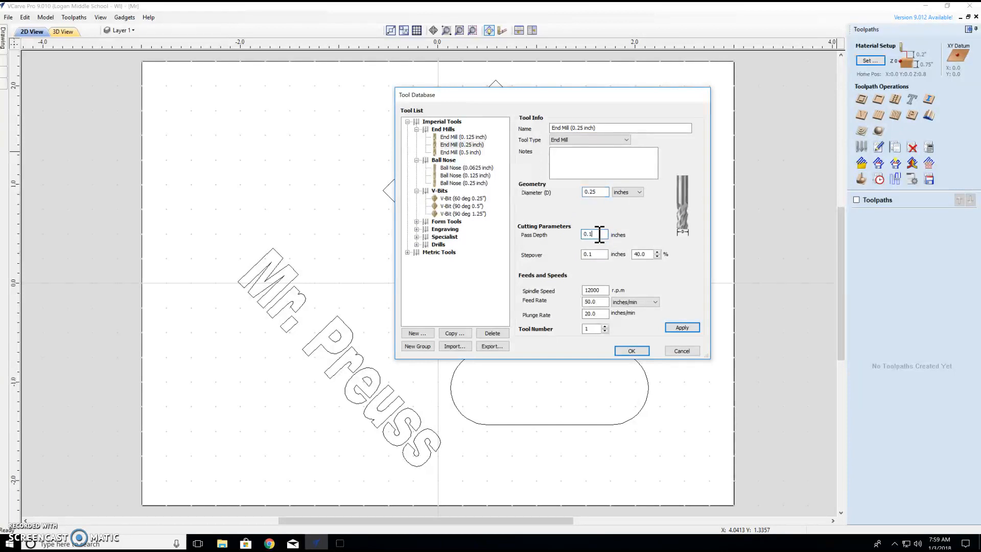
text(0625)
- Set the 0.25 inch end mill's spindle speed to 11000 r.p.m and plunge rate to 30 inches/min, and apply the changes
click(604, 289)
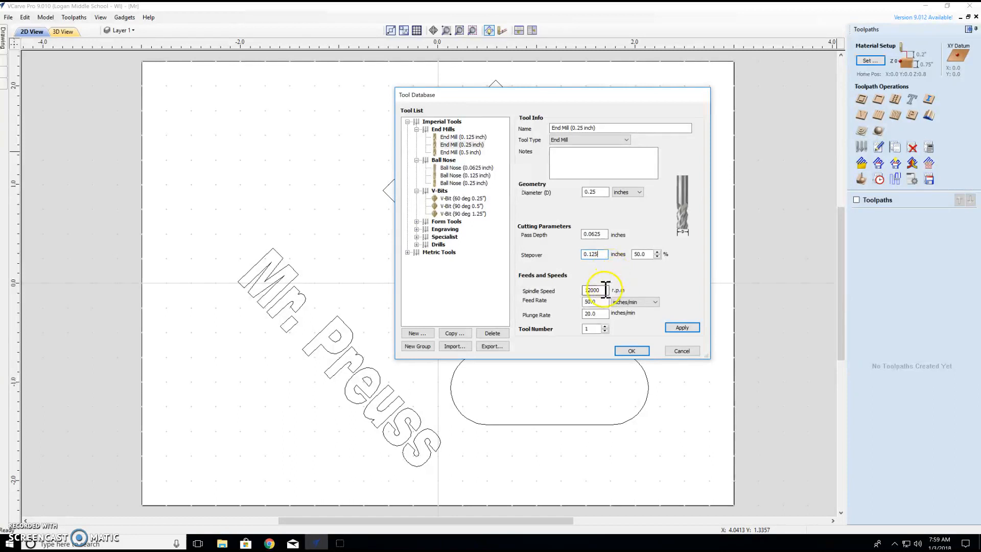
text(1)
drag(605, 289, 564, 302)
text(11000)
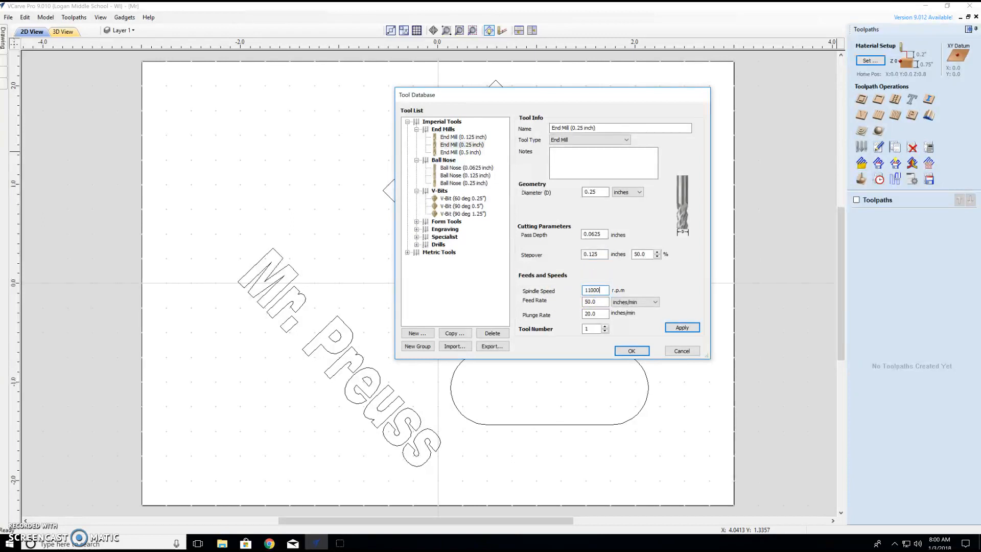
double_click(595, 313)
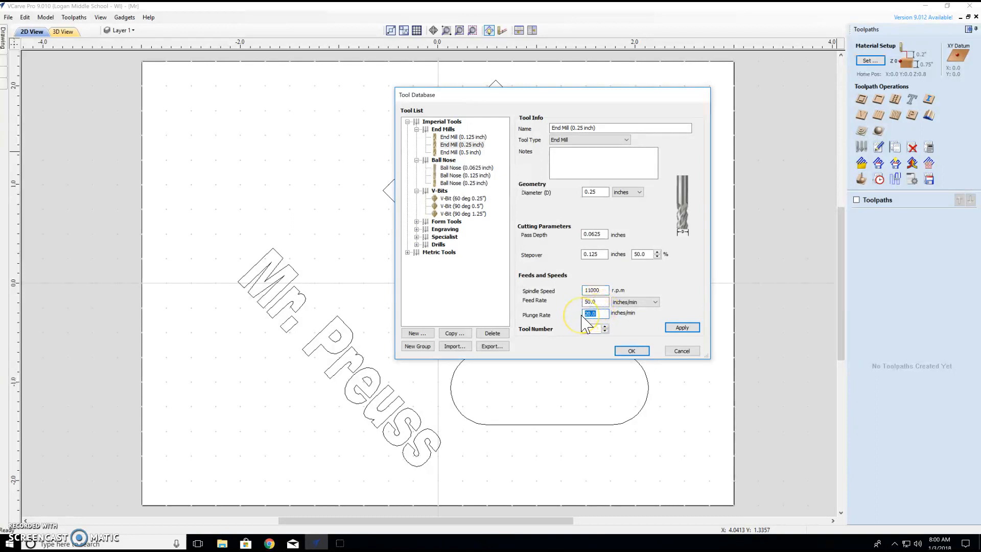
text(30)
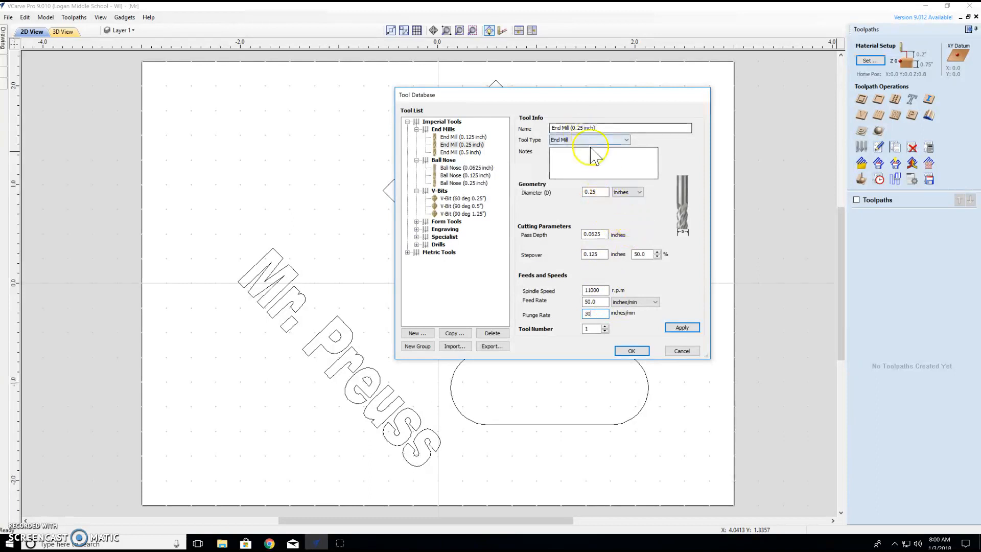
click(686, 328)
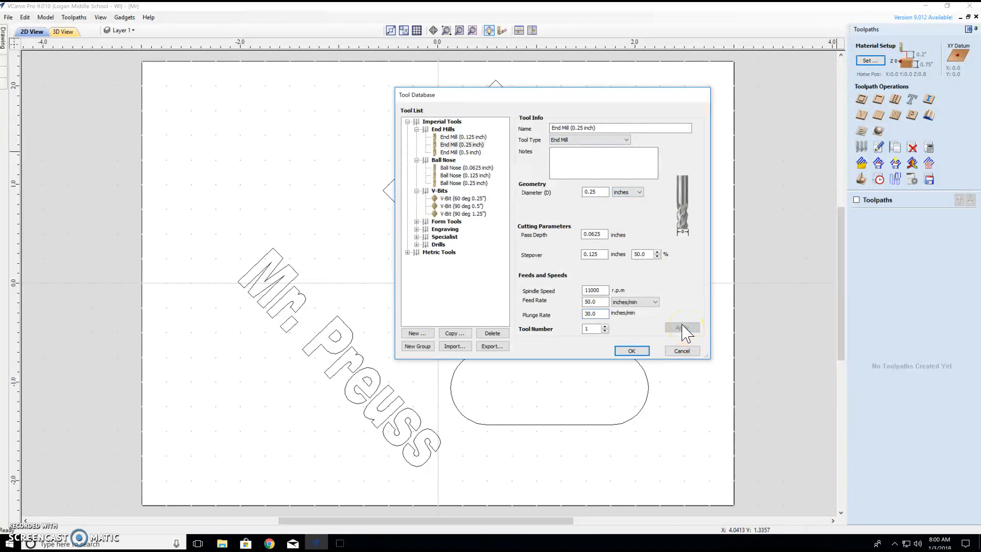
- Duplicate the V-Bit (60 deg 0.25") and rename the copy V-Bit (90 deg 0.375")
click(450, 200)
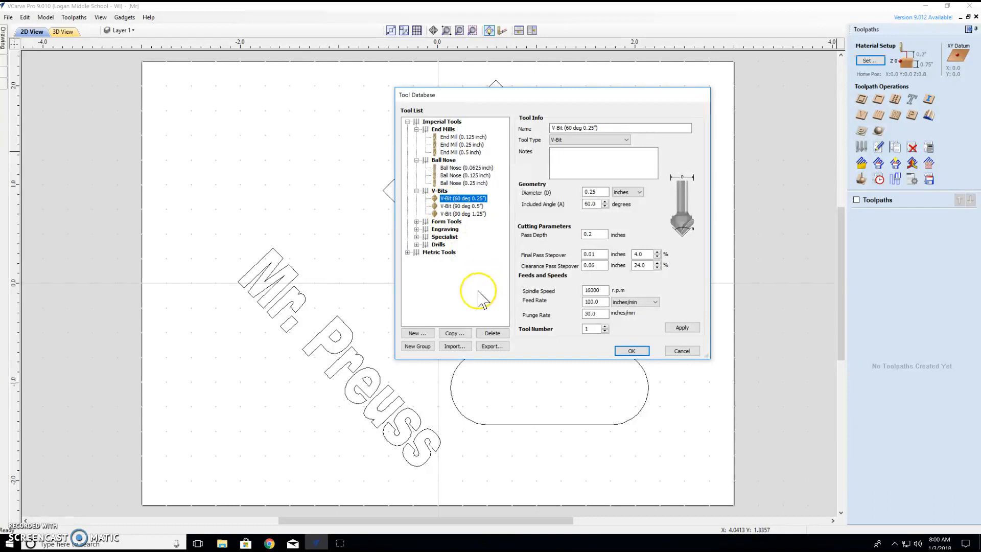
click(460, 334)
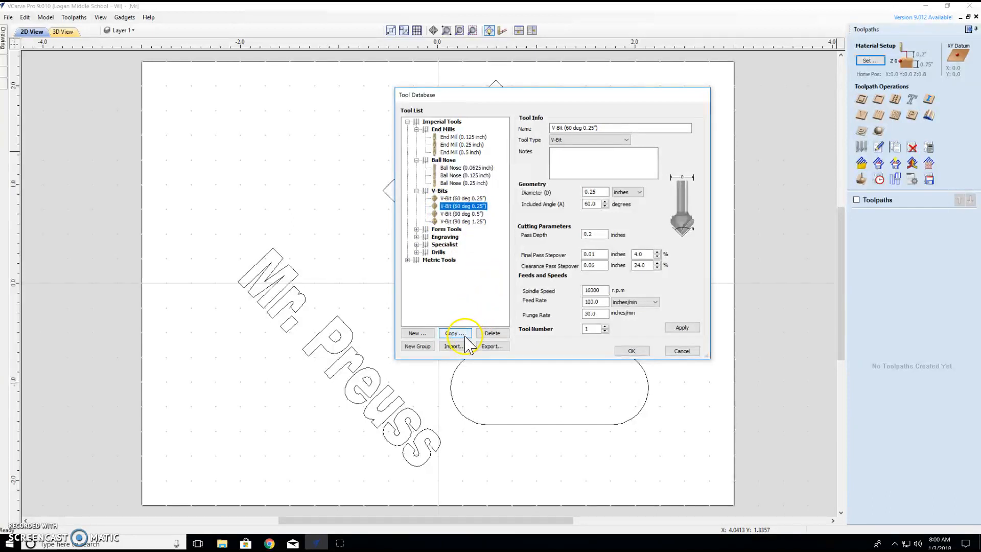
double_click(569, 128)
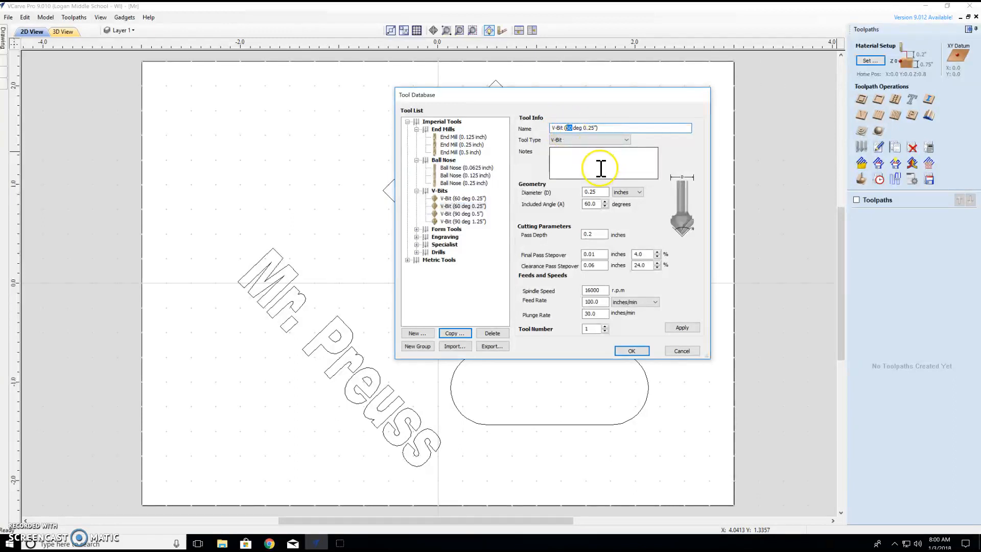
text(90)
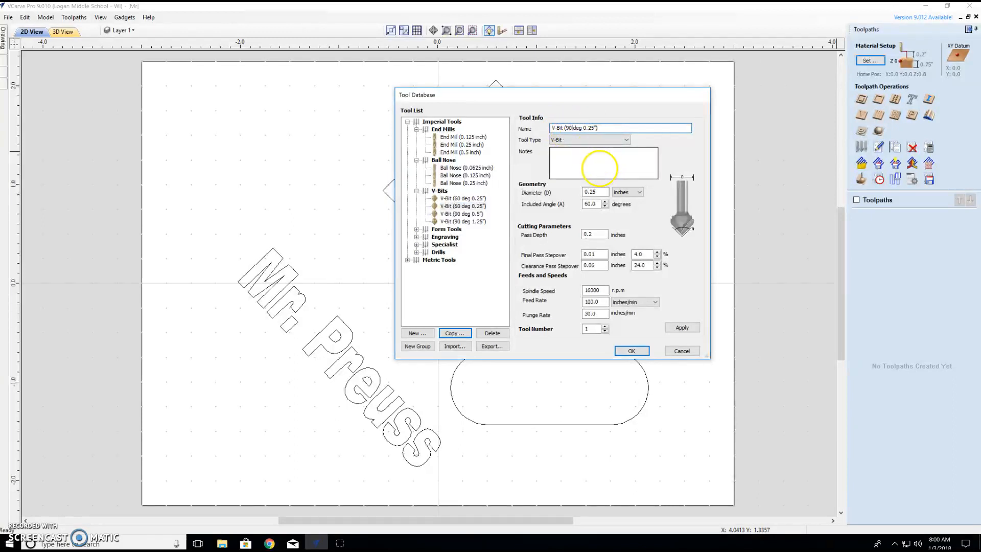
double_click(593, 128)
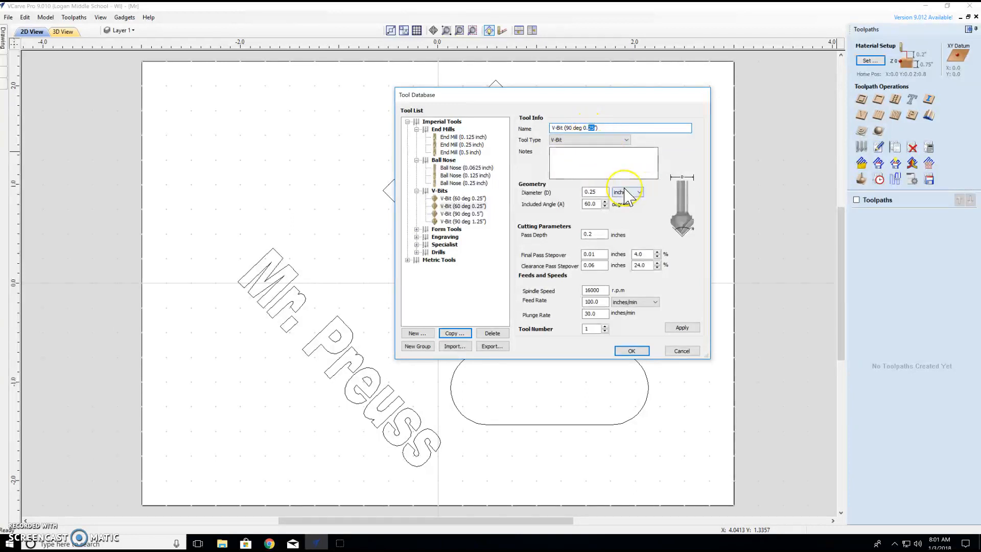
text(37)
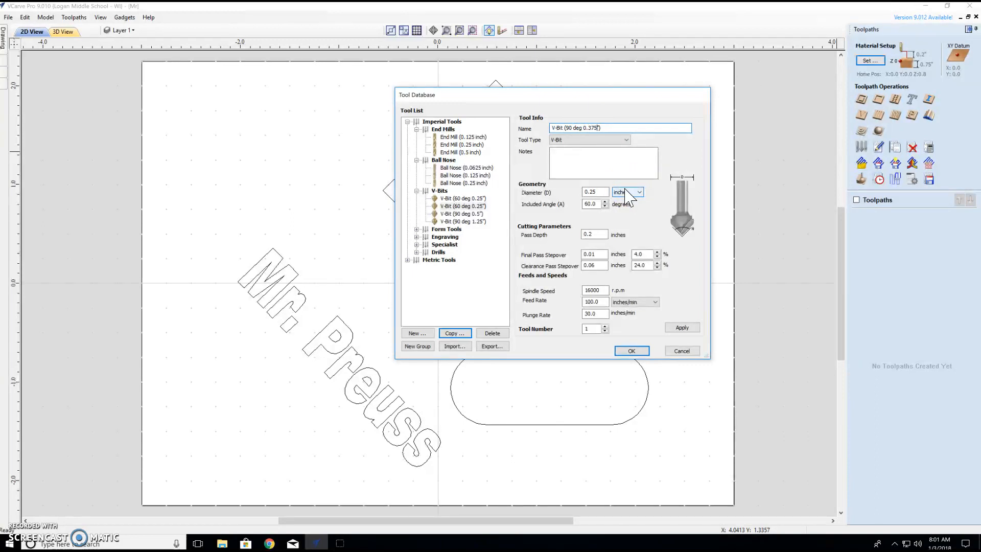
- Set the copied V-bit's diameter to 0.375 inches and its included angle to 90 degrees
click(592, 192)
double_click(592, 192)
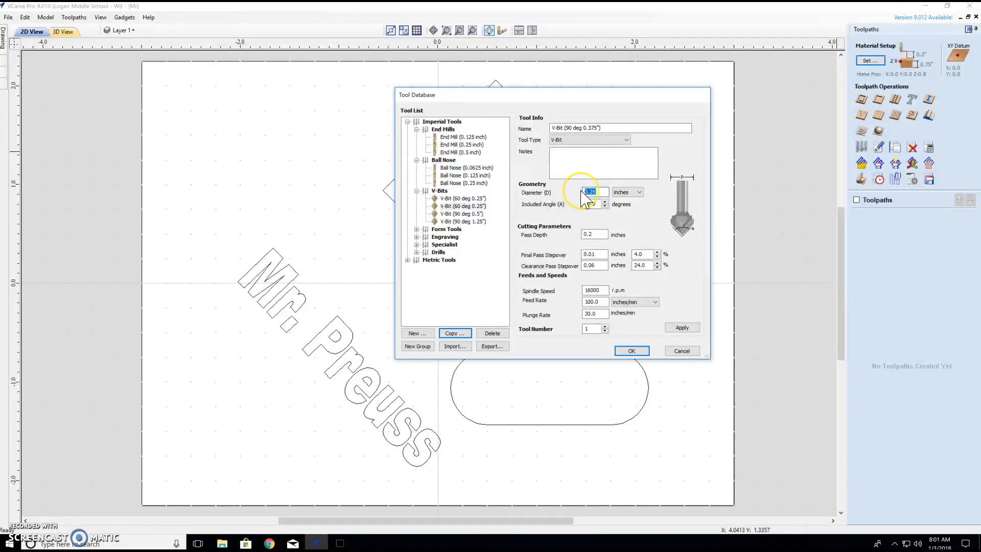
text(.375)
click(580, 198)
click(597, 203)
double_click(597, 203)
text(90)
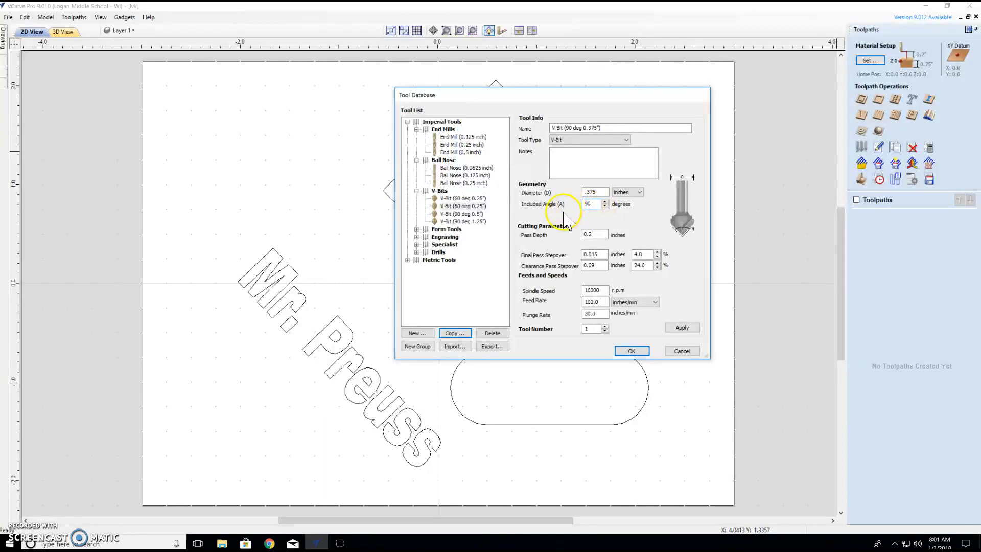
- Set the V-bit's pass depth to 0.125 inches, final pass stepover to 0.0075 inches and clearance pass stepover to 0.075 inches
click(593, 234)
text(1)
text(12)
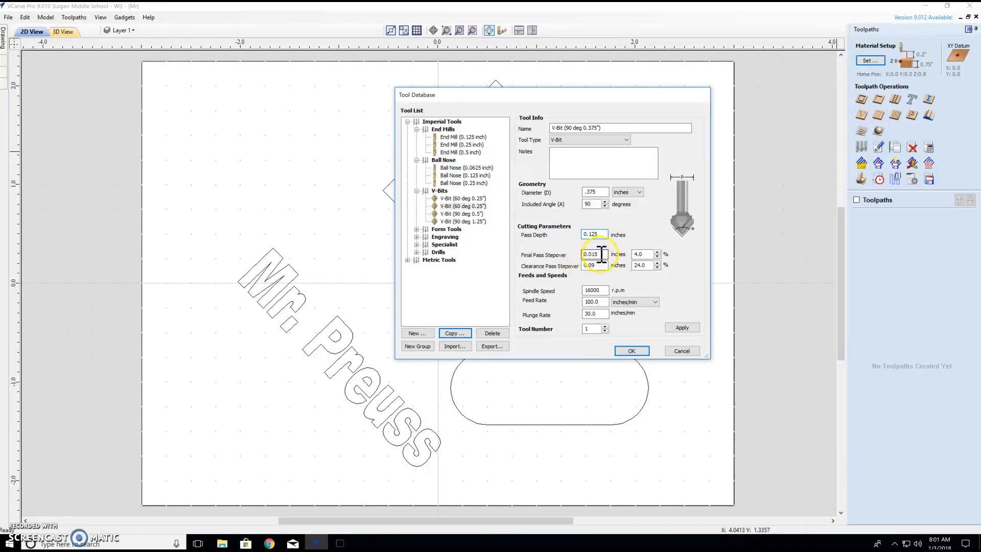
double_click(580, 254)
text(.)
double_click(588, 266)
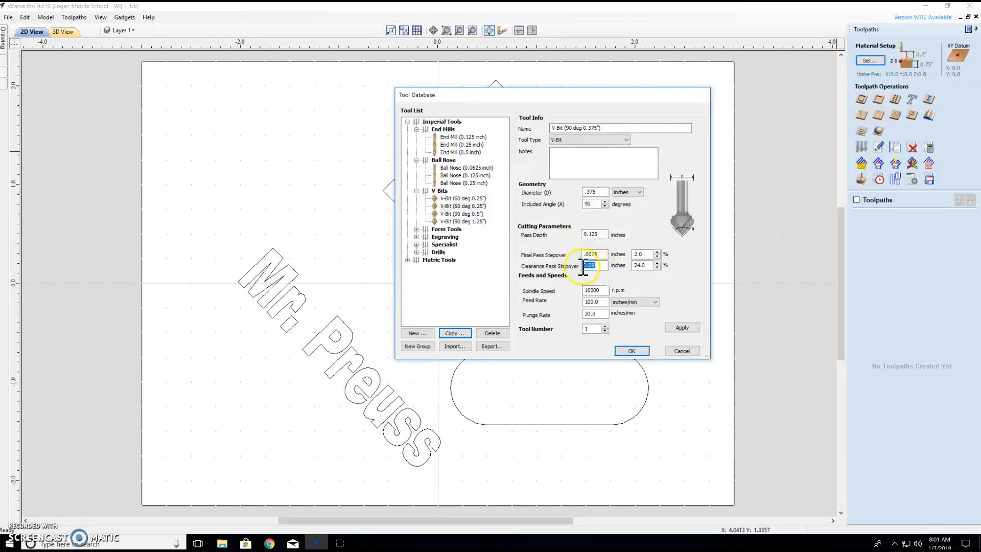
text(.0)
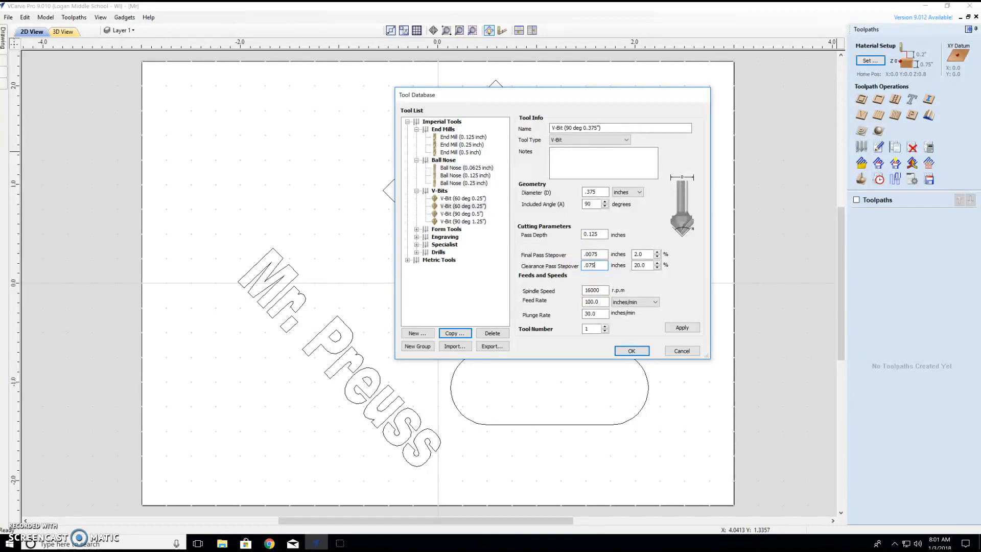
- Set the V-bit's spindle speed to 11000 r.p.m and feed rate to 50 inches/min, apply the changes and close the tool database
click(603, 292)
drag(603, 292, 580, 295)
text(11000)
drag(604, 301, 583, 303)
text(5)
click(684, 327)
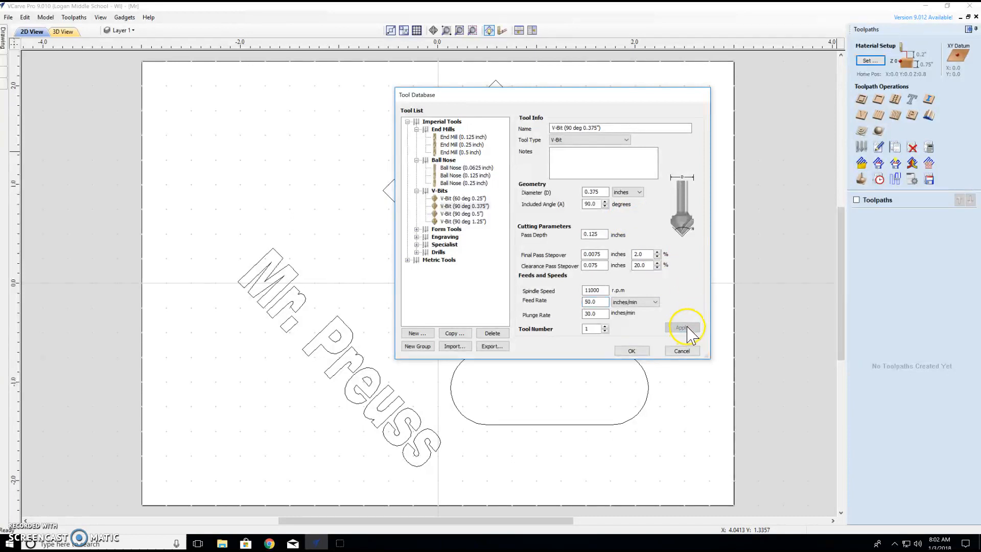
click(631, 351)
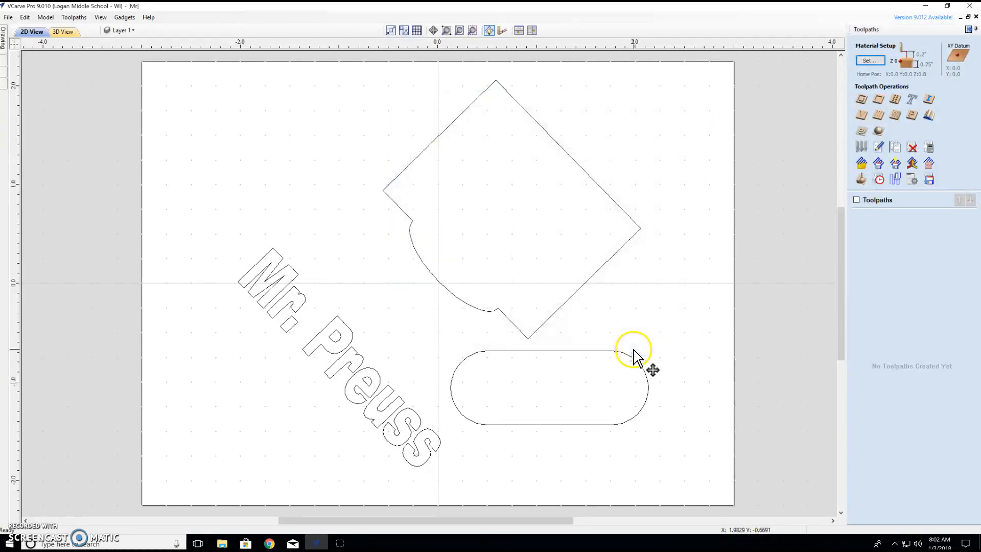